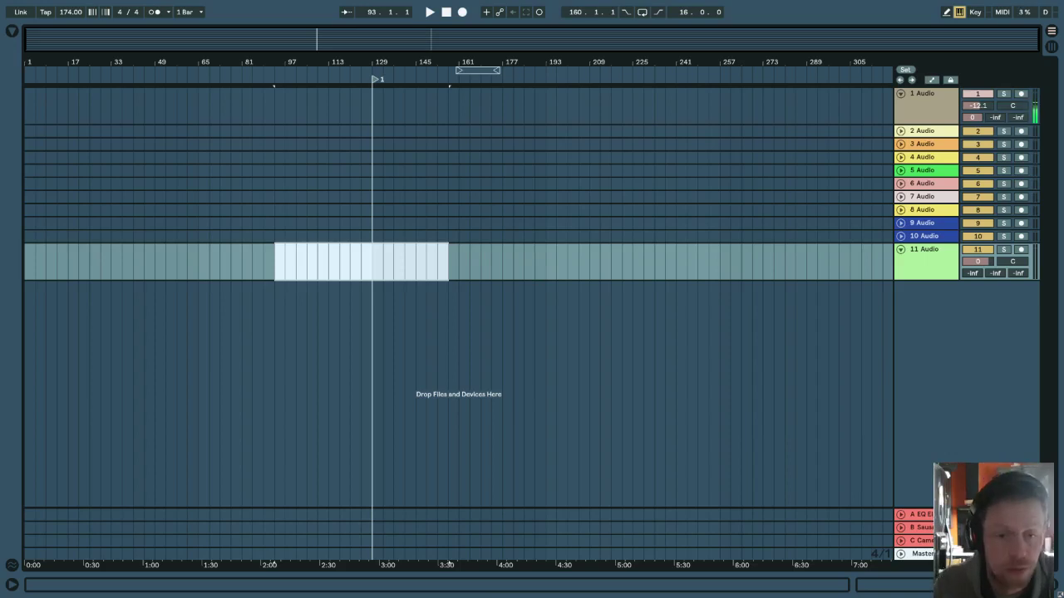
{"action": "left_click", "coordinate": [328, 257]}
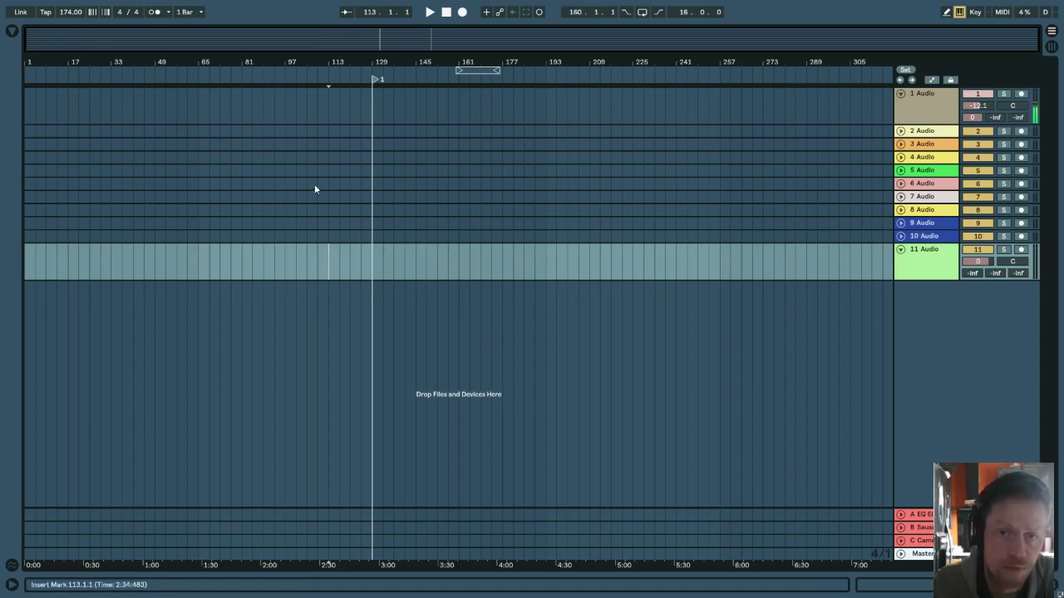
{"action": "left_click", "coordinate": [411, 271]}
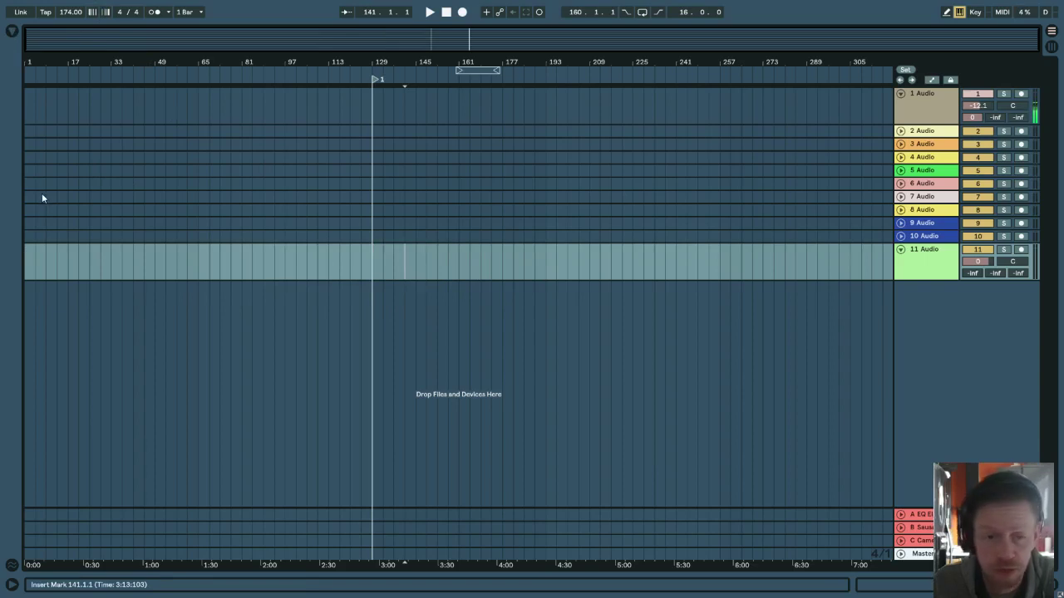
Add the HI BASS SYN stem from the Emin 125 LATROIT FOUR ON THE FLOOR STEMS folder to track 11 at bar 129
{"action": "left_click", "coordinate": [11, 31]}
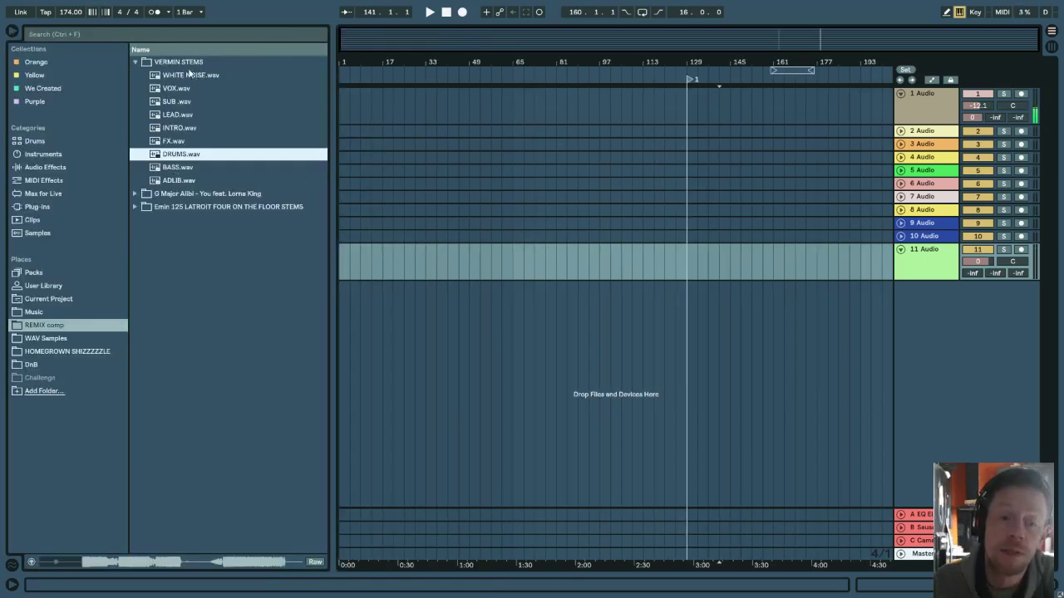
{"action": "left_click", "coordinate": [138, 204]}
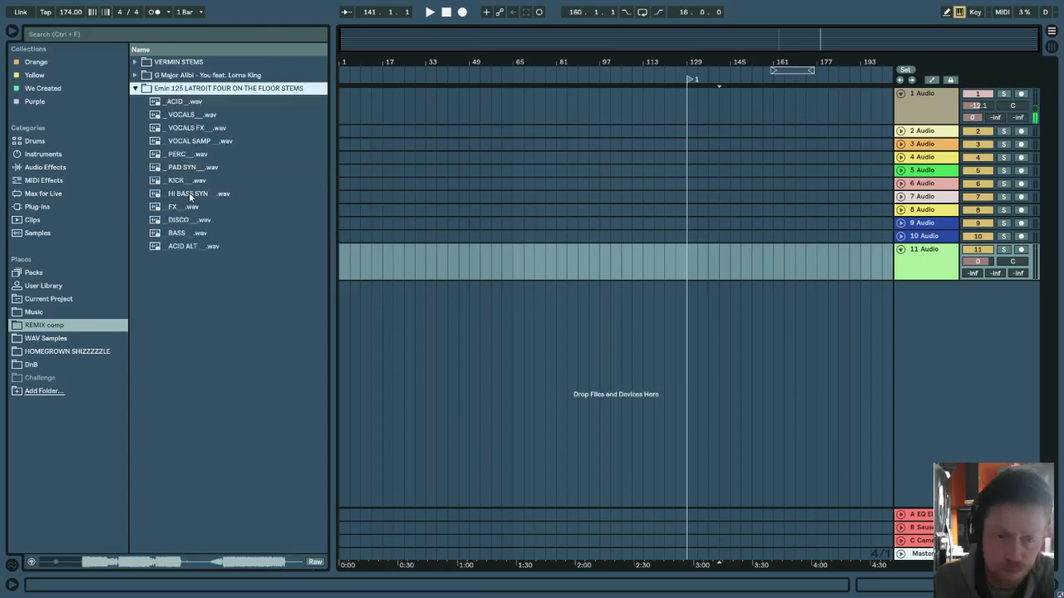
{"action": "left_click", "coordinate": [188, 195]}
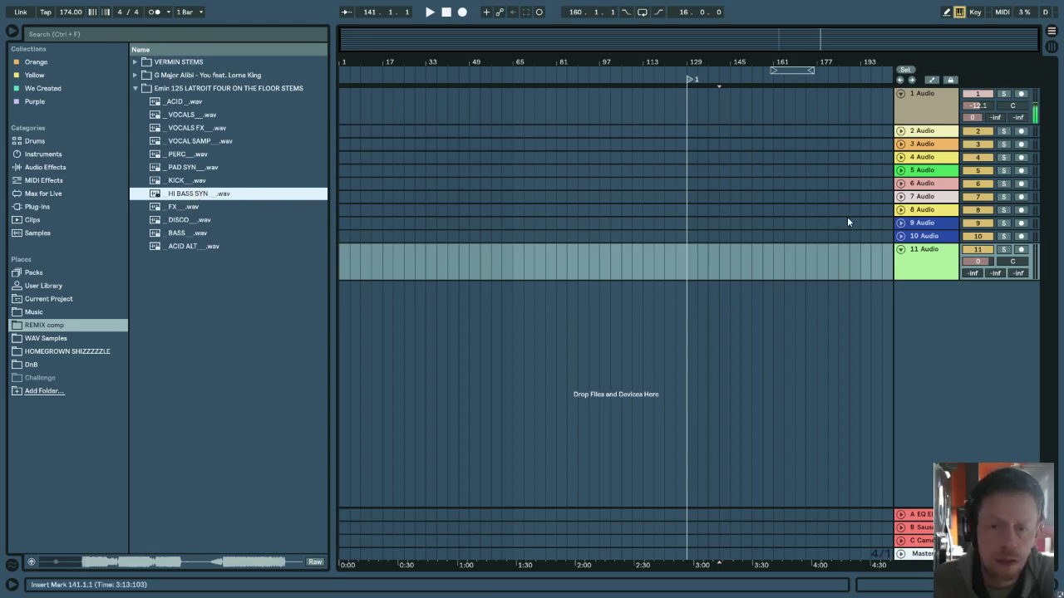
{"action": "left_click", "coordinate": [688, 264]}
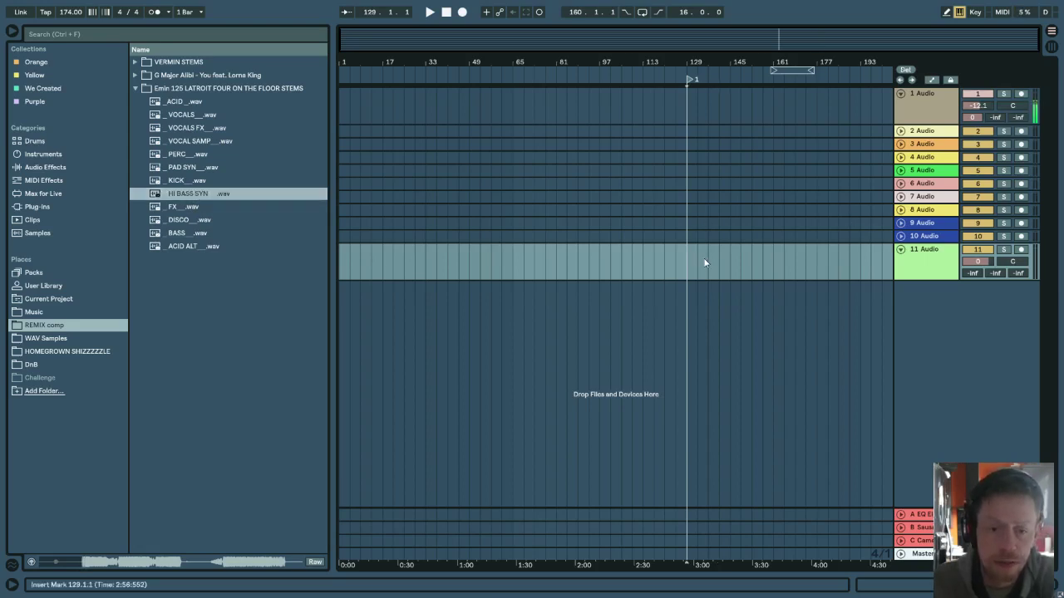
{"action": "left_click", "coordinate": [189, 197]}
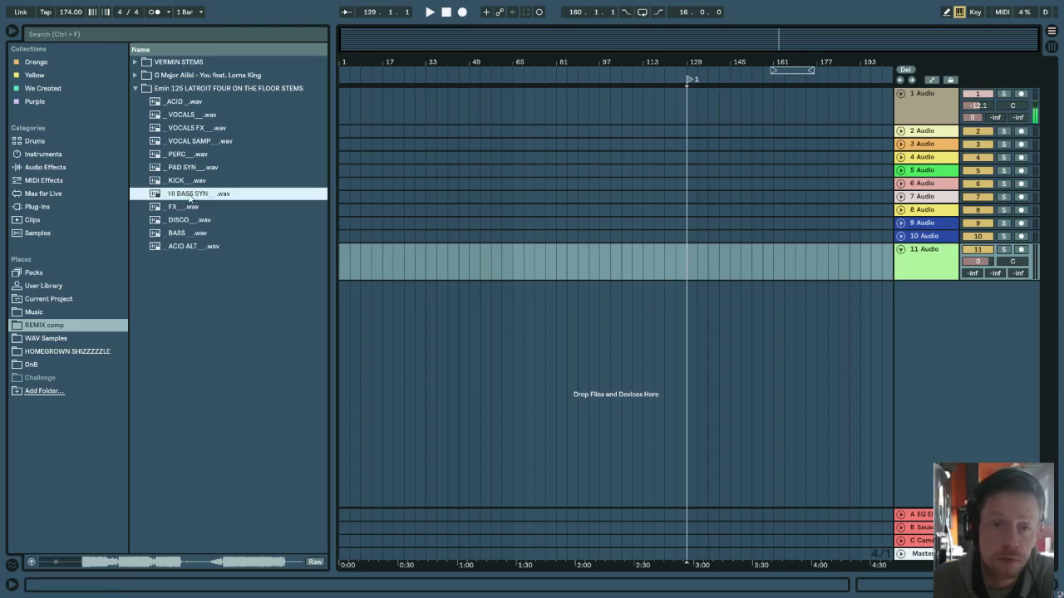
{"action": "left_click_drag", "start_coordinate": [189, 197], "coordinate": [690, 264]}
Play the HI BASS SYN clip from bar 129 and open its sample settings
{"action": "key", "text": "space"}
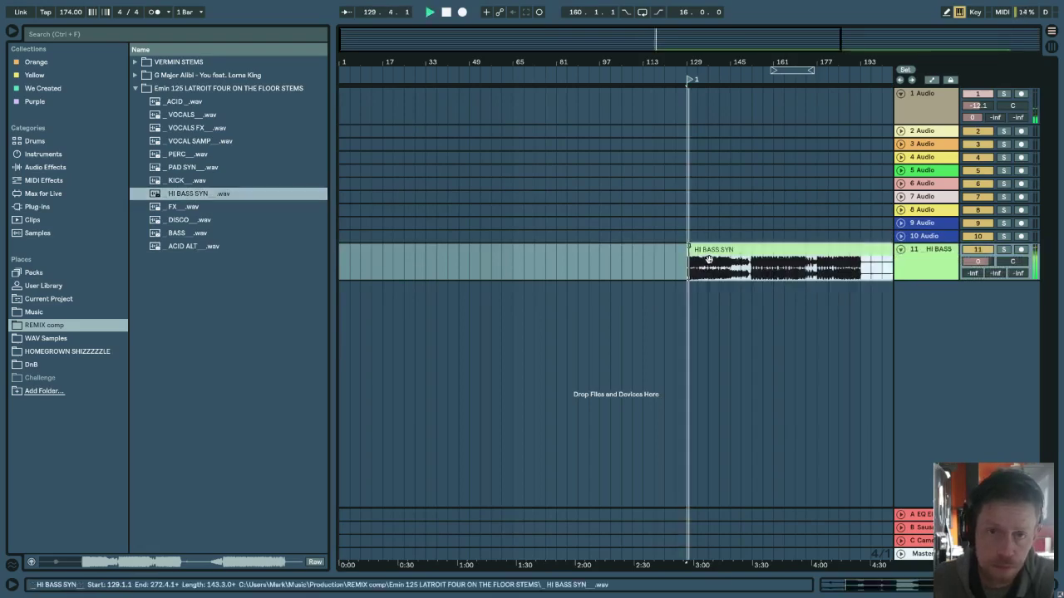
{"action": "key", "text": "space"}
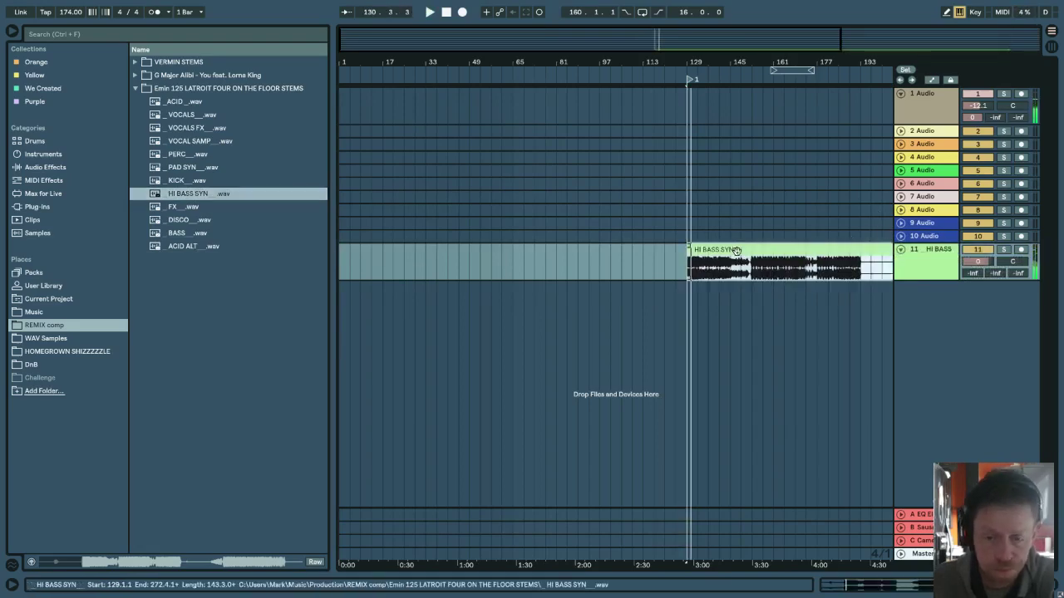
{"action": "double_click", "coordinate": [736, 251]}
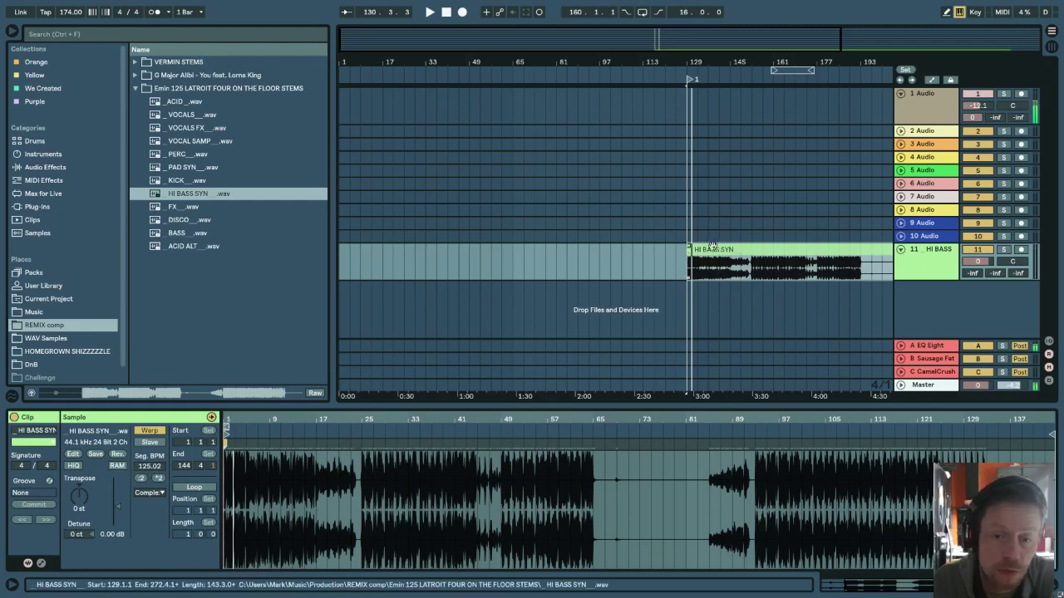
Set the project tempo to 85 BPM and preview the HI BASS SYN clip from bar 129
{"action": "left_click_drag", "start_coordinate": [62, 12], "coordinate": [62, 8]}
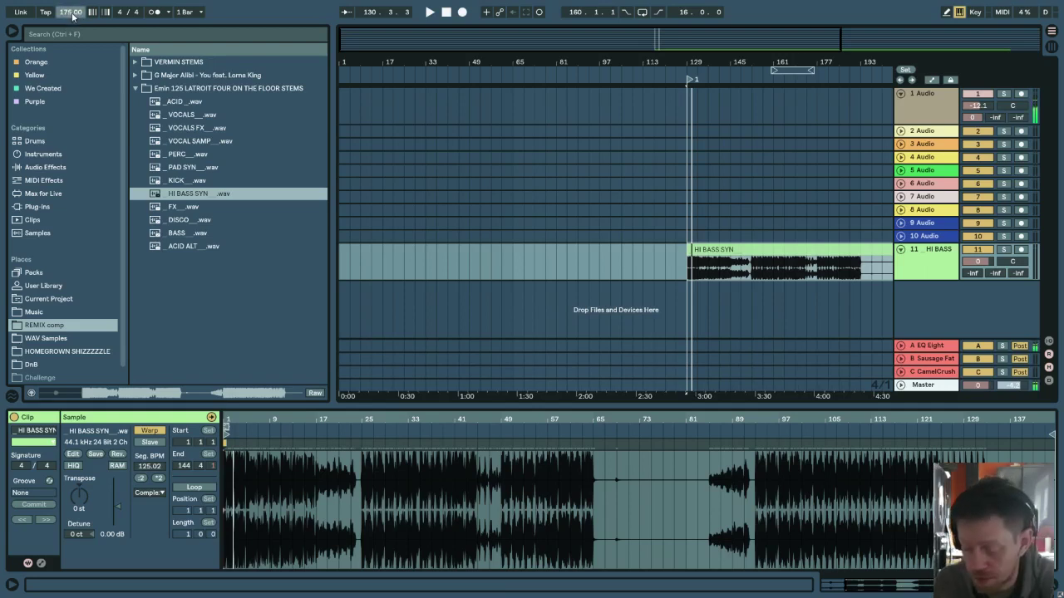
{"action": "type", "text": "16"}
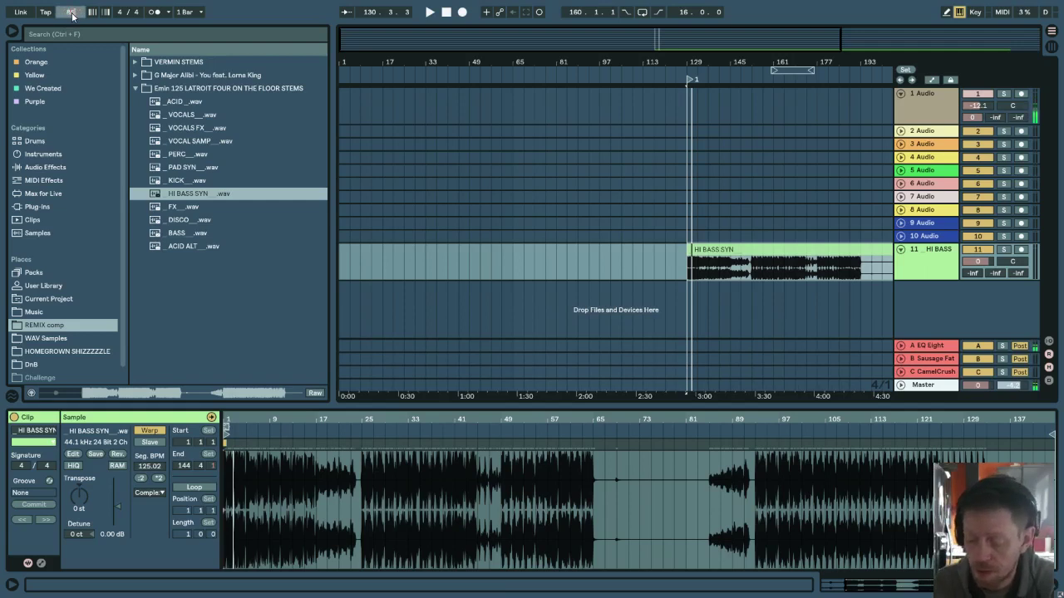
{"action": "key", "text": "Return"}
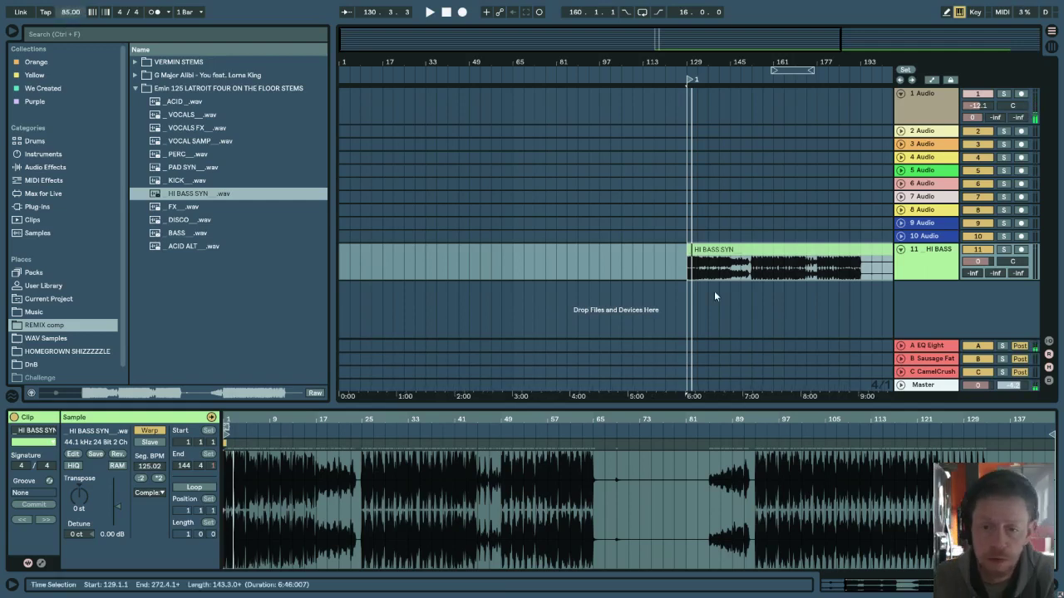
{"action": "left_click", "coordinate": [689, 266]}
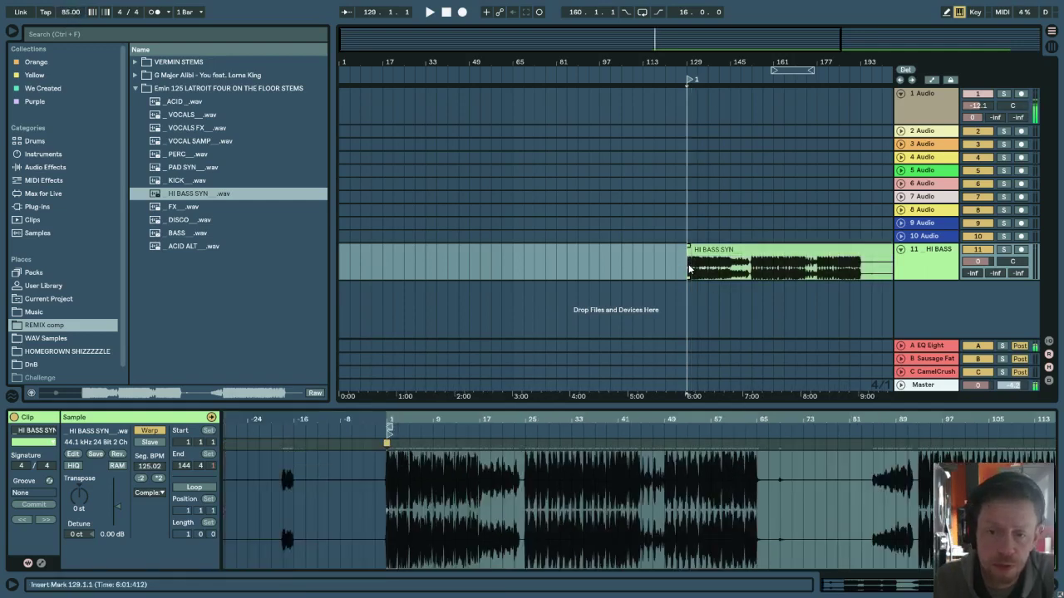
{"action": "key", "text": "space"}
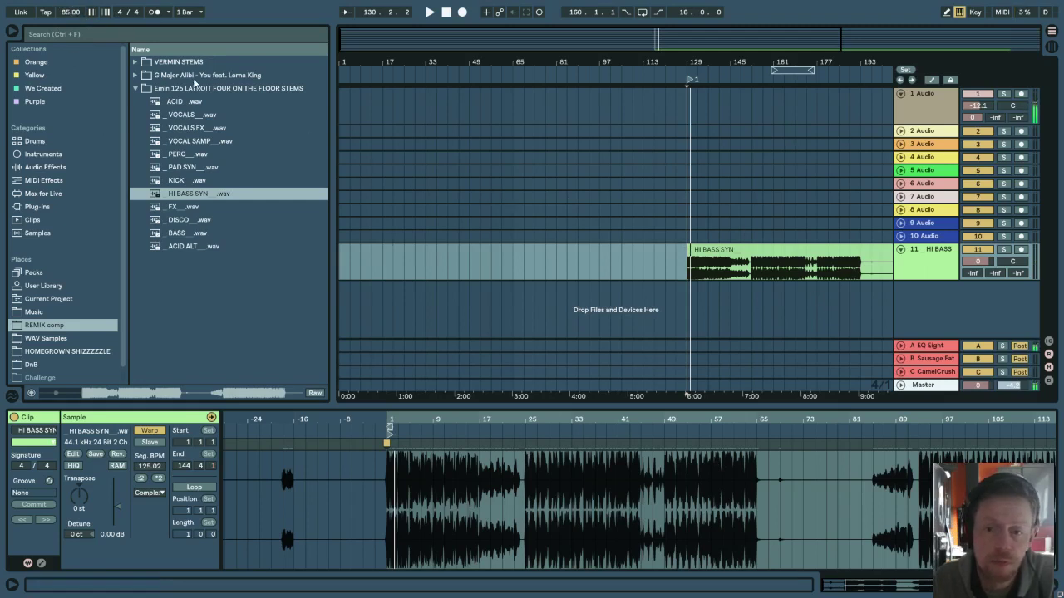
Set the project tempo to 170 BPM
{"action": "left_click", "coordinate": [71, 11]}
{"action": "type", "text": "1"}
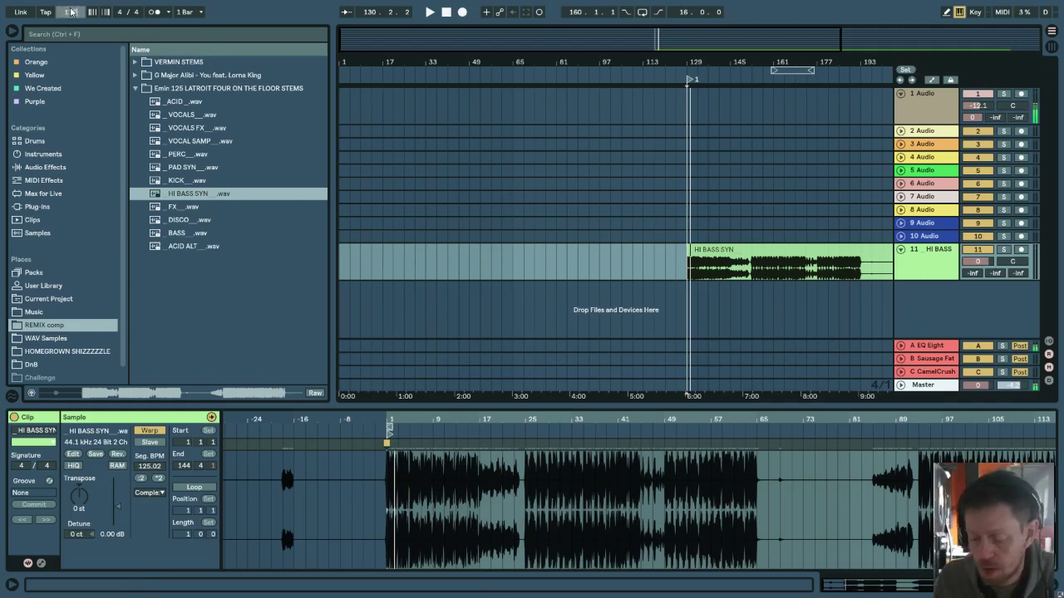
{"action": "type", "text": "70"}
{"action": "key", "text": "Return"}
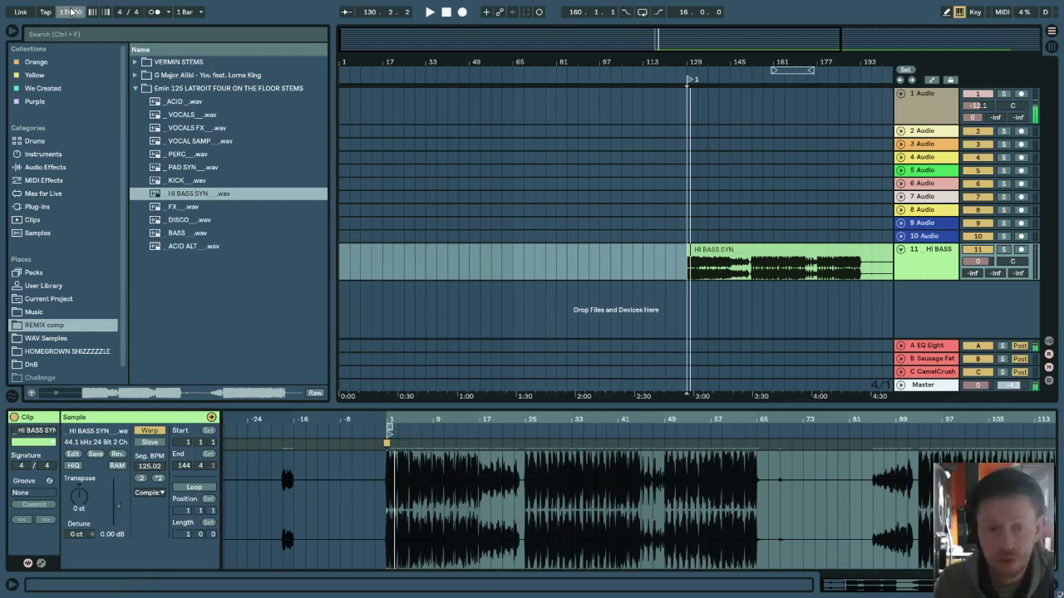
{"action": "left_click", "coordinate": [46, 49]}
Set the project tempo to 174 BPM
{"action": "left_click", "coordinate": [72, 13]}
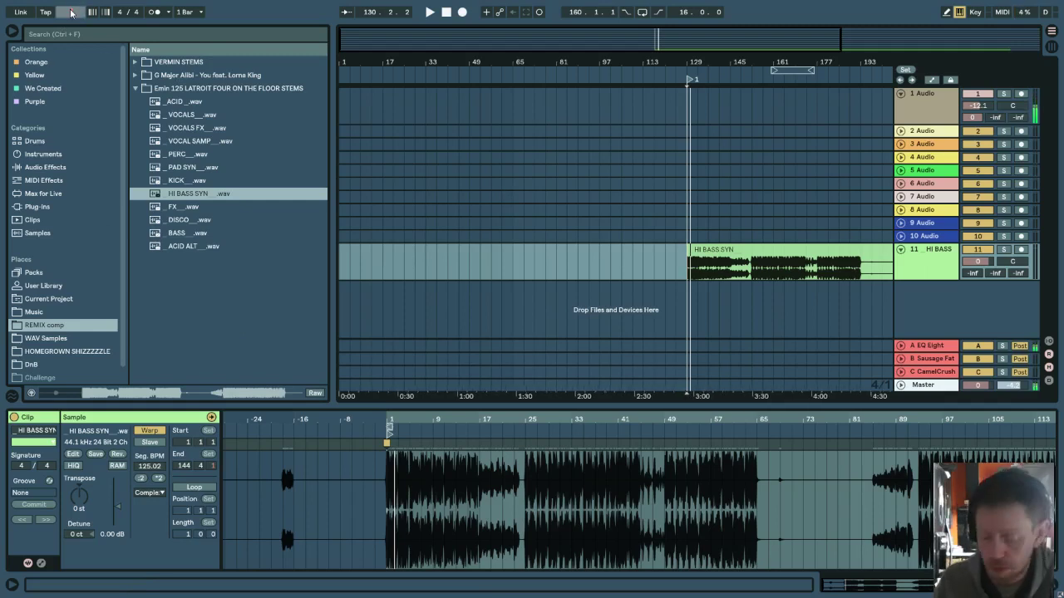
{"action": "type", "text": "174"}
{"action": "key", "text": "Return"}
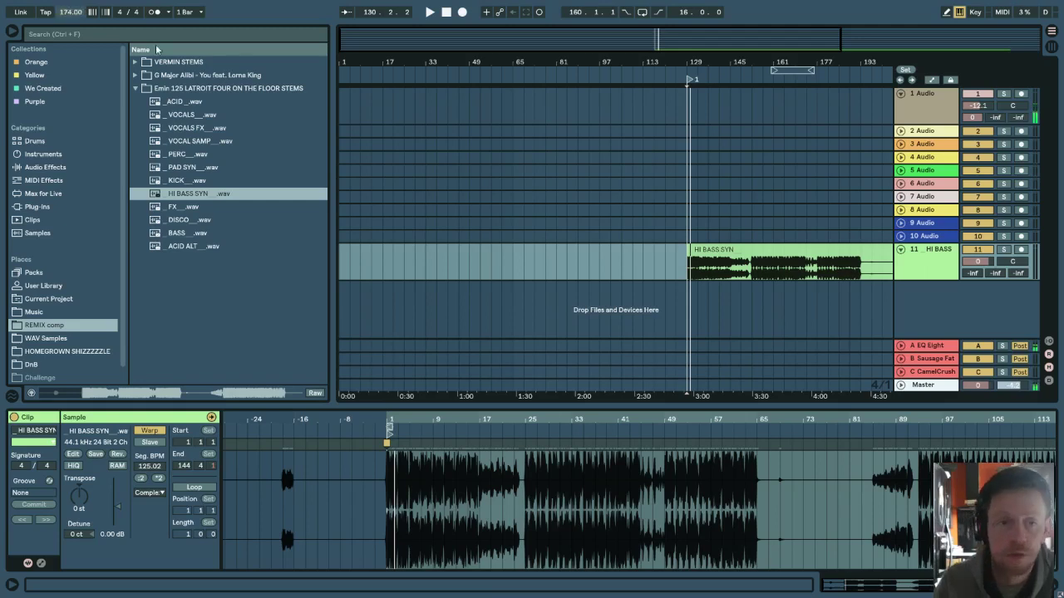
Turn off warping for the HI BASS SYN clip
{"action": "left_click", "coordinate": [701, 251]}
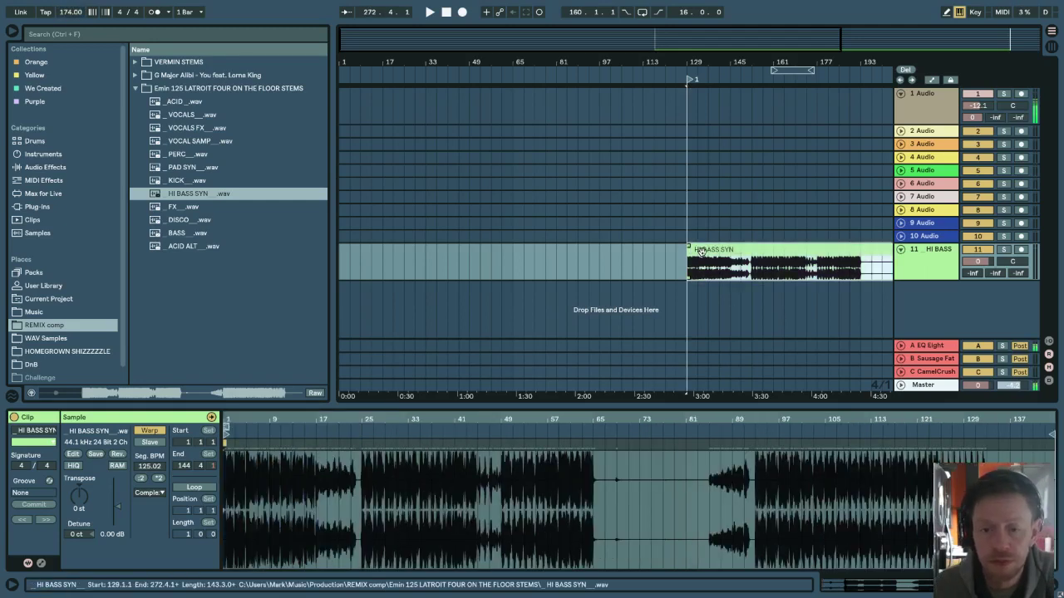
{"action": "left_click", "coordinate": [702, 251]}
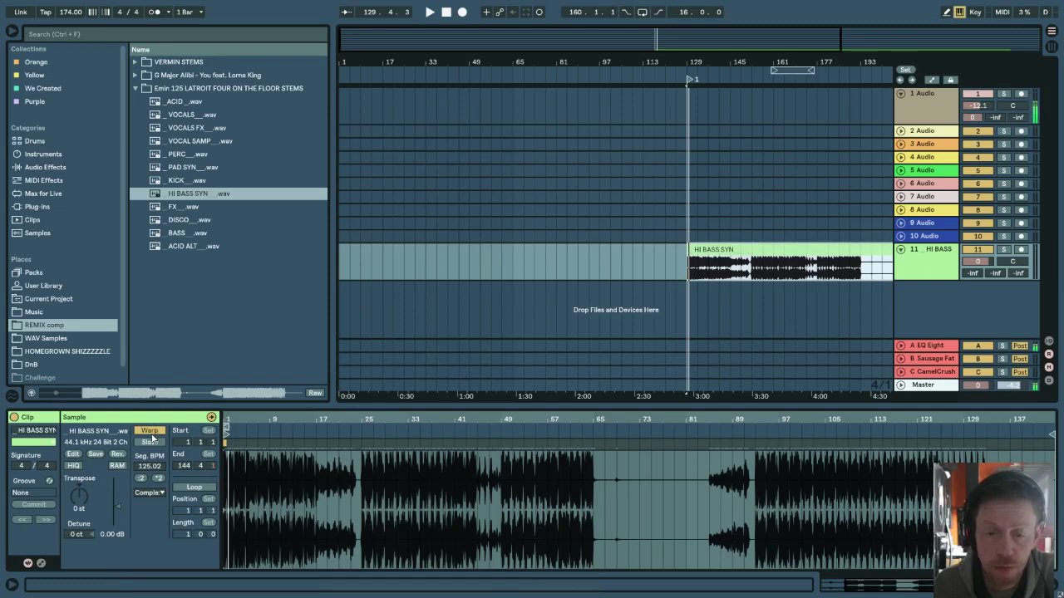
{"action": "left_click", "coordinate": [150, 431]}
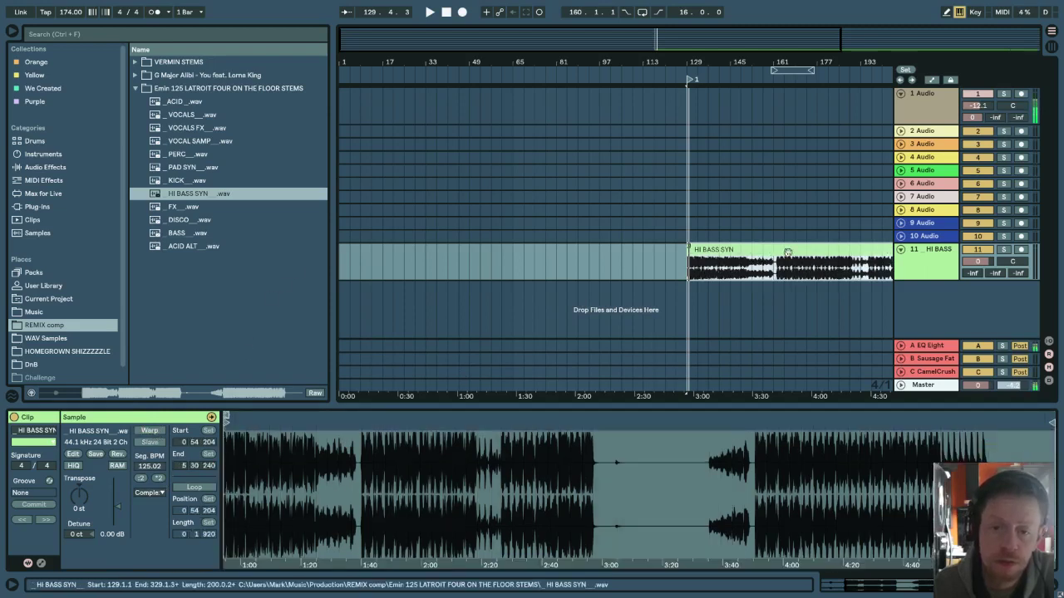
Play the unwarped HI BASS SYN clip from bar 129 to hear it at its original speed
{"action": "left_click", "coordinate": [726, 250]}
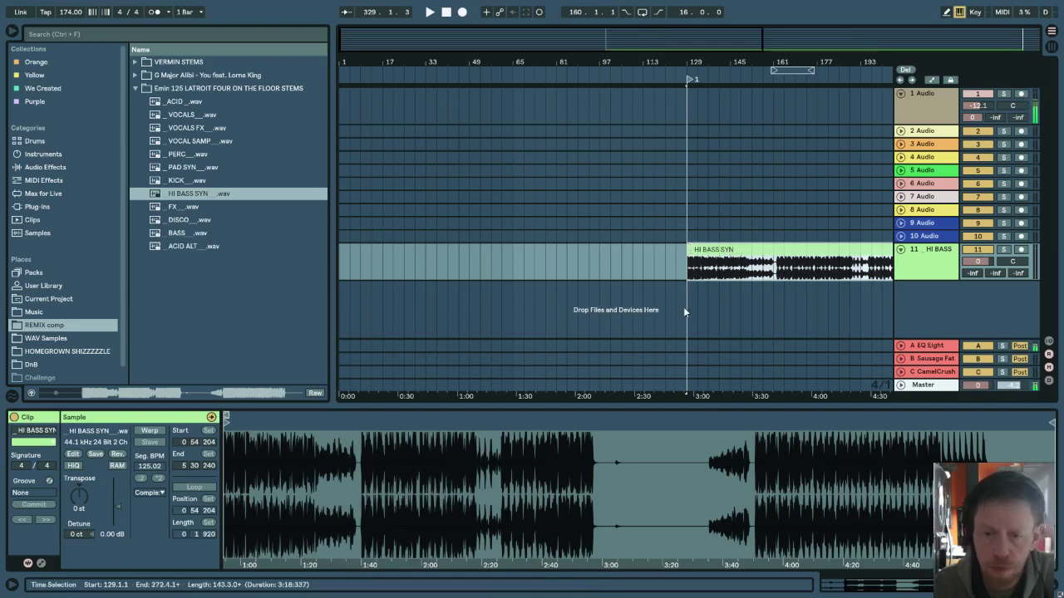
{"action": "left_click", "coordinate": [697, 324]}
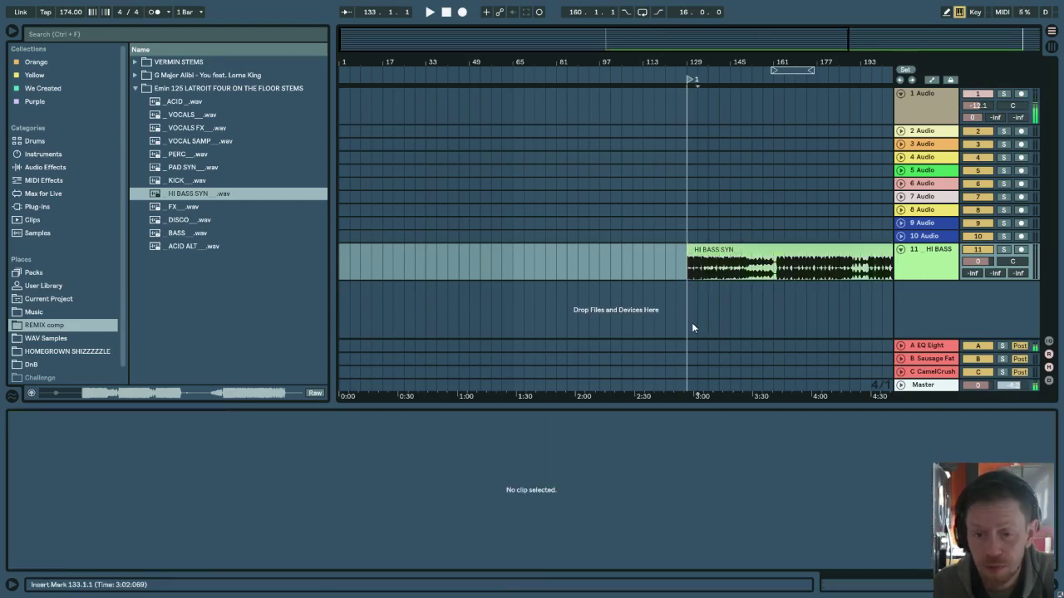
{"action": "left_click", "coordinate": [688, 269]}
{"action": "key", "text": "space"}
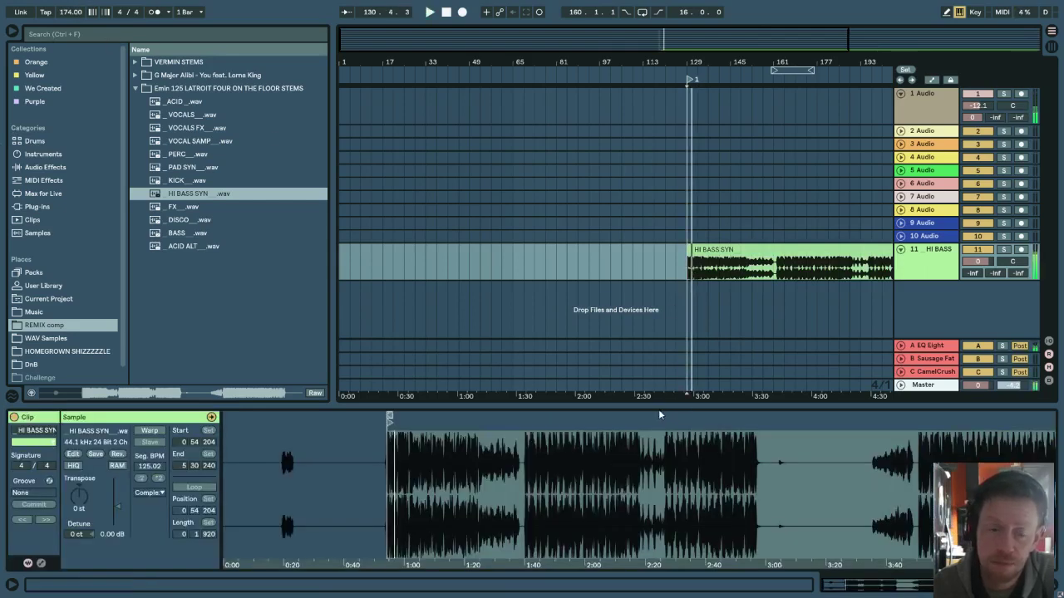
{"action": "key", "text": "space"}
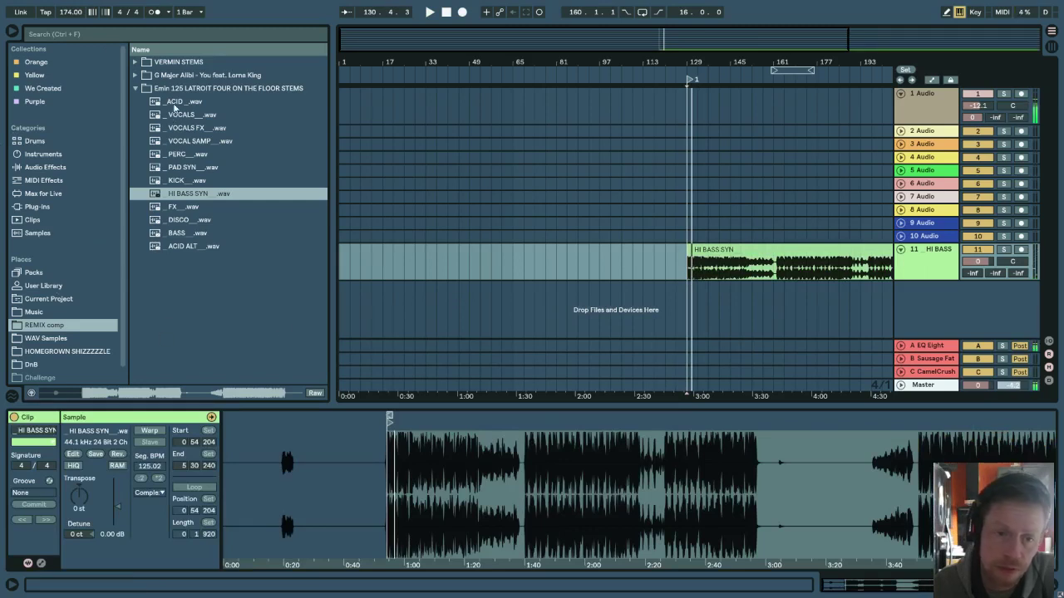
Add Drum loop 31 from the DnB place's Drum & Bass Superpack Vol 2 drum loops to a new track at bar 129
{"action": "left_click", "coordinate": [22, 366]}
{"action": "left_click", "coordinate": [137, 246]}
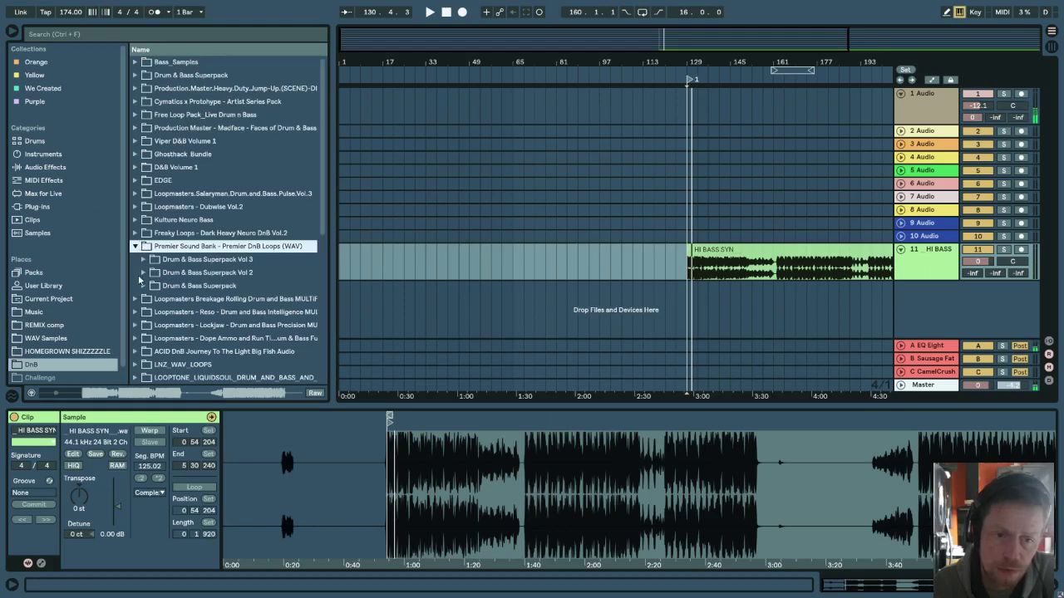
{"action": "left_click", "coordinate": [144, 272]}
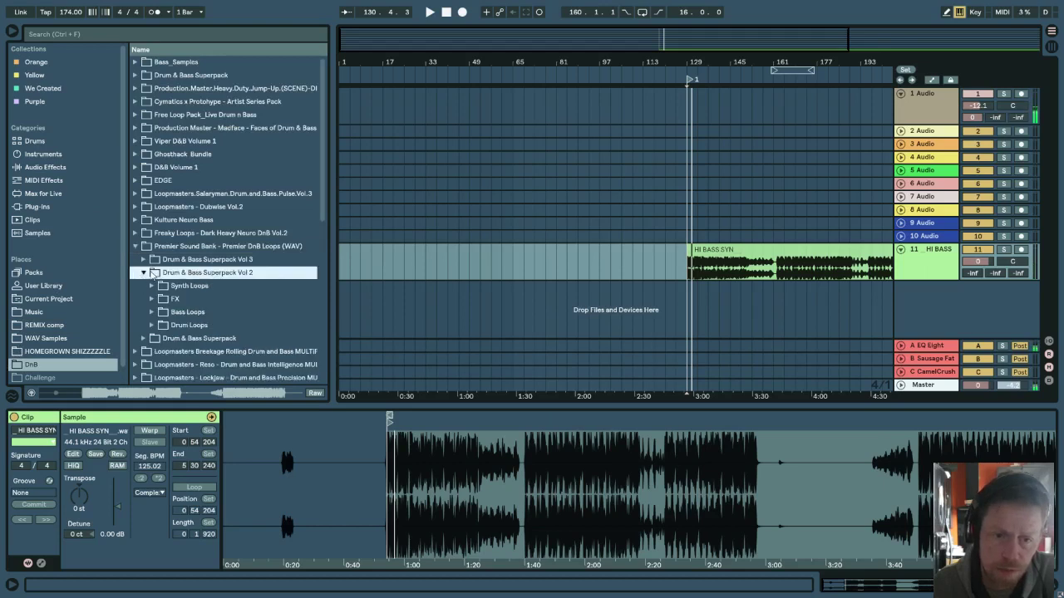
{"action": "left_click", "coordinate": [153, 326]}
{"action": "left_click_drag", "start_coordinate": [214, 357], "coordinate": [696, 300]}
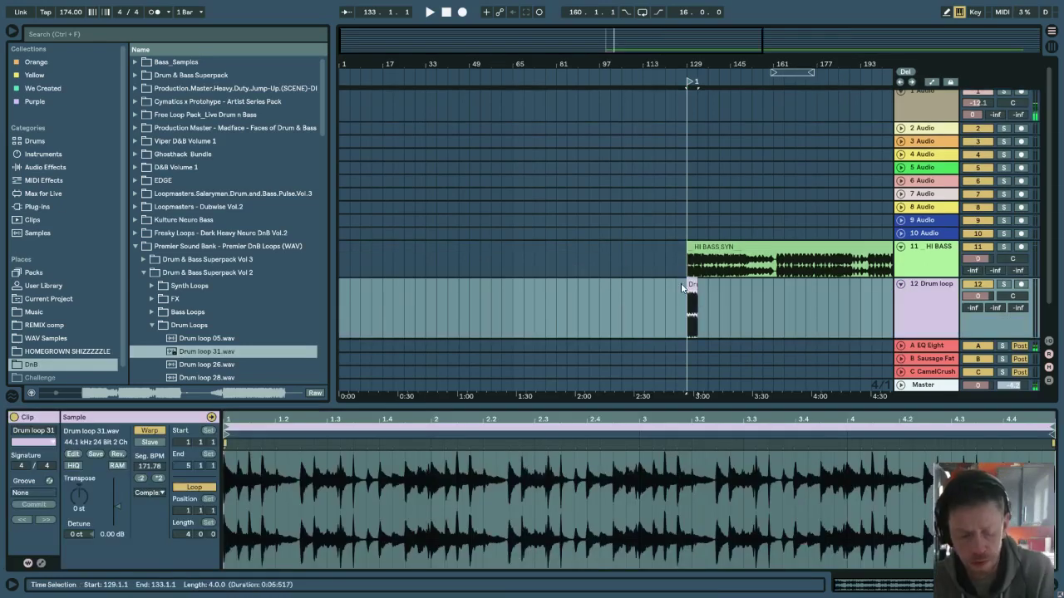
Preview Drum loop 31 against the bass stem and delete the drum loop clip
{"action": "key", "text": "space"}
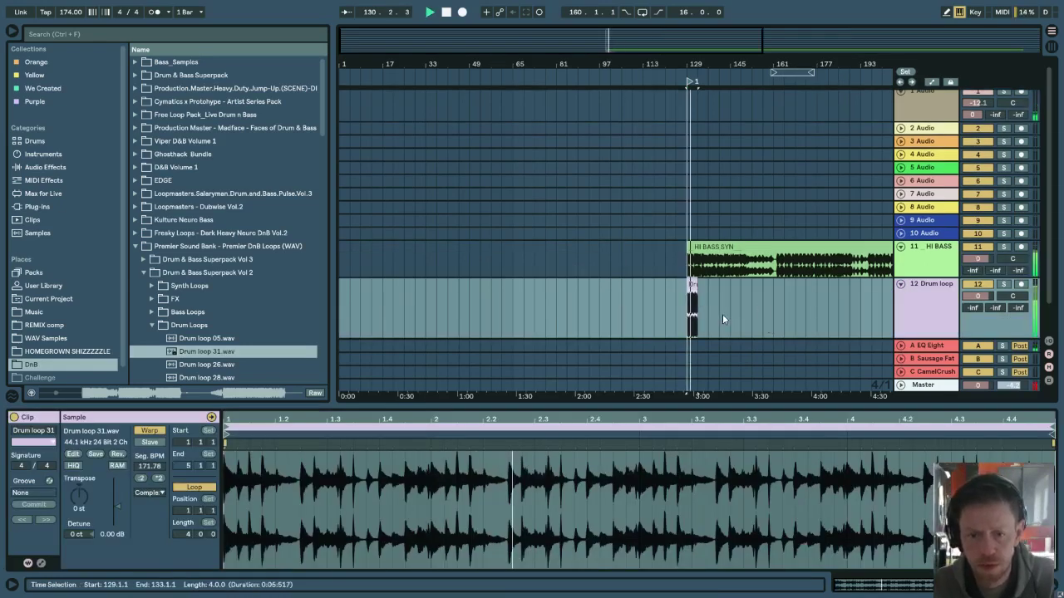
{"action": "scroll", "coordinate": [694, 293], "scroll_direction": "up", "scroll_amount": 5}
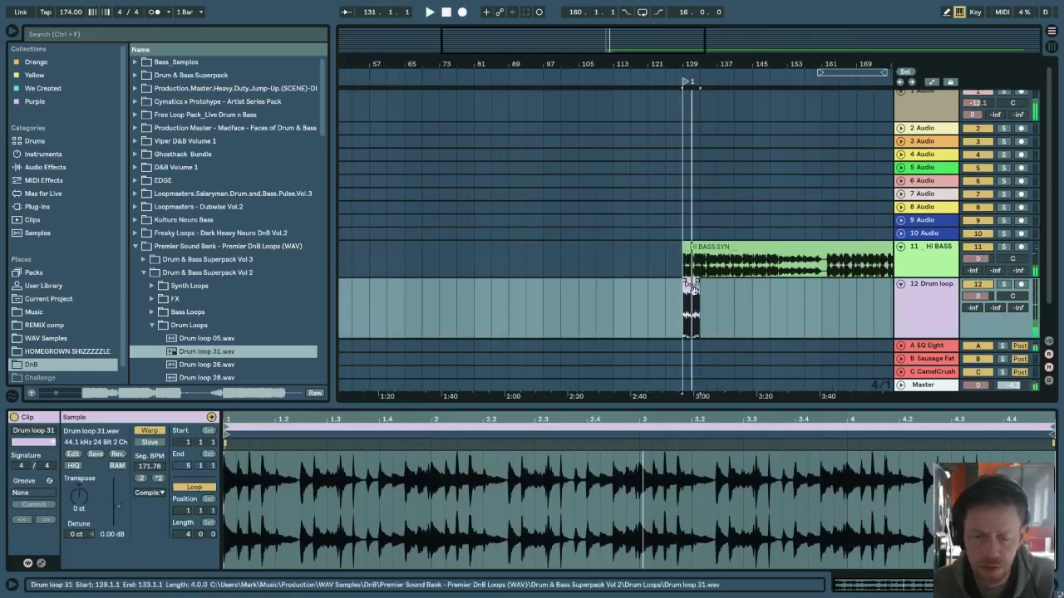
{"action": "key", "text": "Delete"}
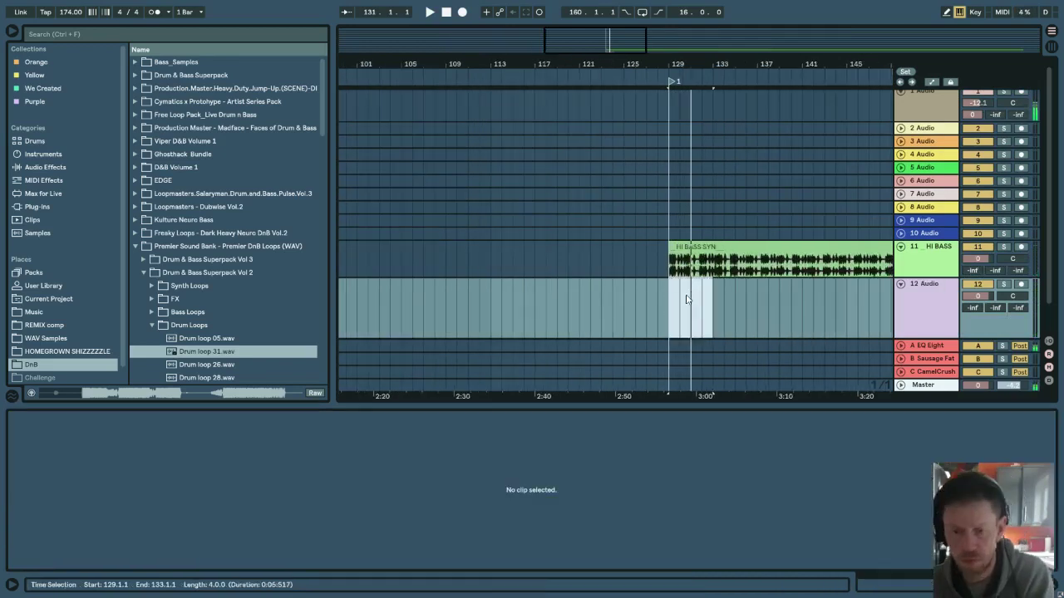
Add Drum loop 09 to track 12 at bar 129 and play it together with the bass stem
{"action": "scroll", "coordinate": [212, 349], "scroll_direction": "down", "scroll_amount": 3}
{"action": "left_click_drag", "start_coordinate": [212, 350], "coordinate": [670, 304]}
{"action": "key", "text": "space"}
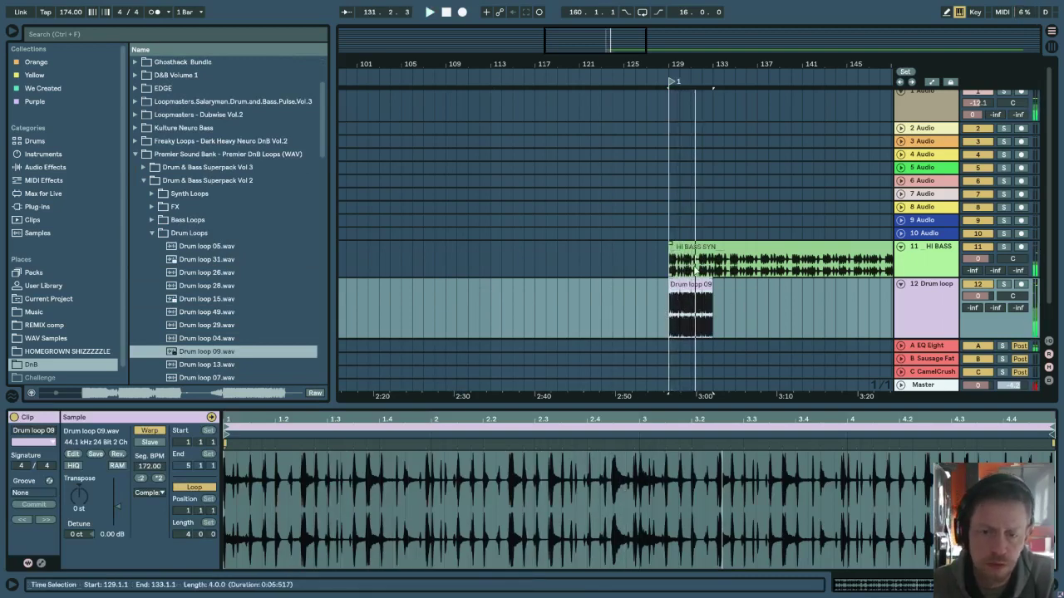
Stop playback and display the HI BASS SYN clip's sample settings
{"action": "left_click", "coordinate": [688, 274]}
{"action": "left_click", "coordinate": [690, 282]}
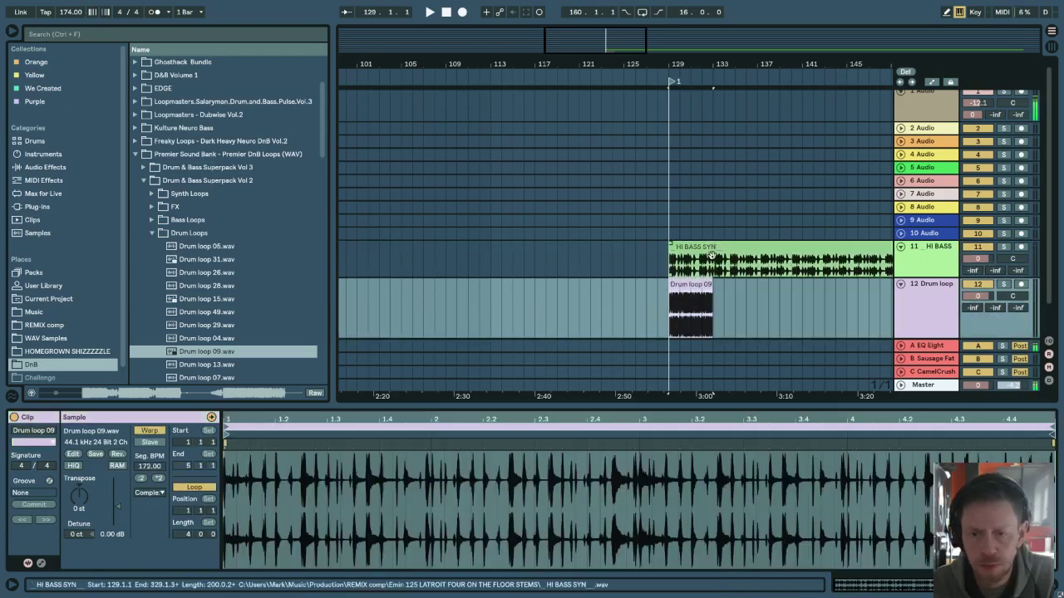
{"action": "left_click", "coordinate": [712, 252]}
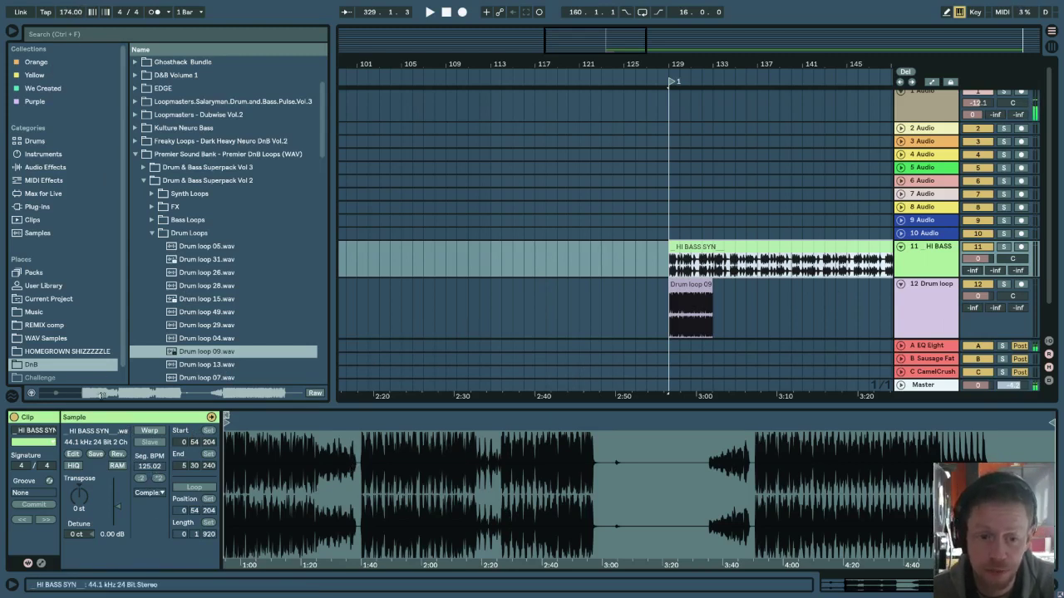
Enable warping on the HI BASS SYN clip with a segment BPM of 125.02 and play it against Drum loop 09 from bar 129
{"action": "left_click", "coordinate": [151, 433]}
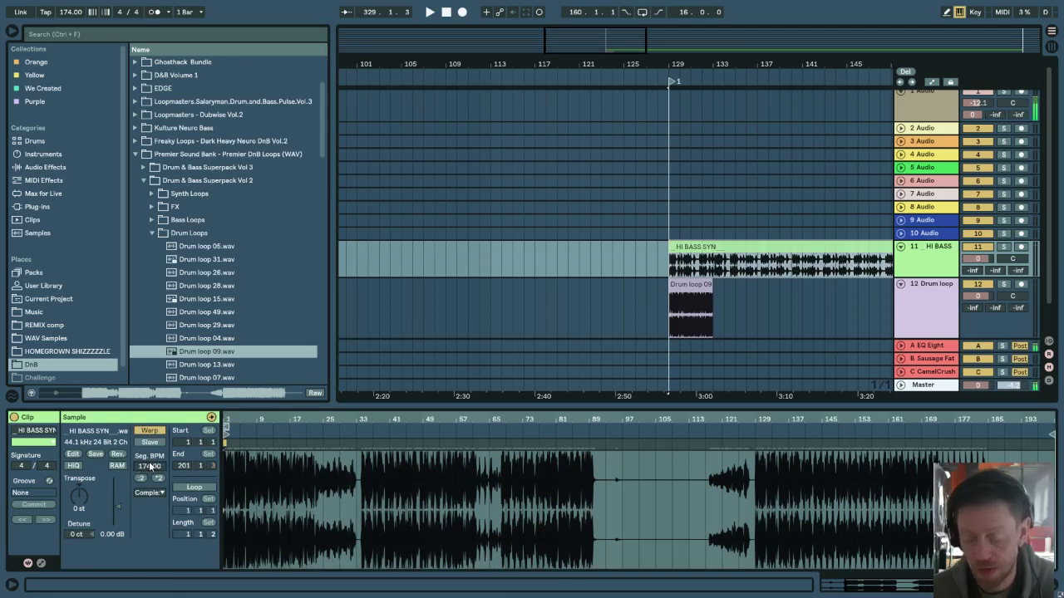
{"action": "type", "text": "1"}
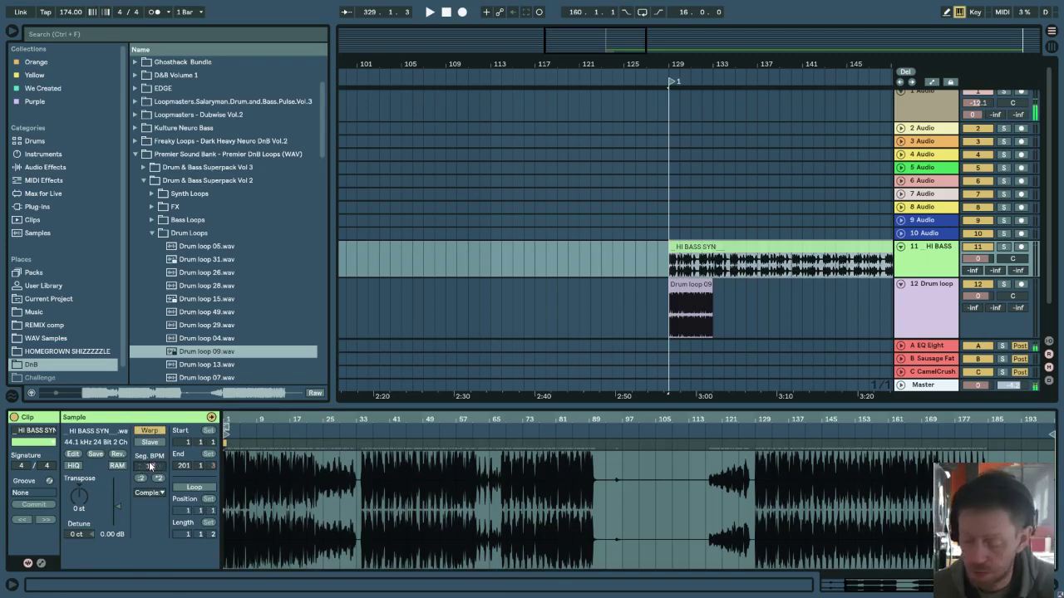
{"action": "type", "text": "2"}
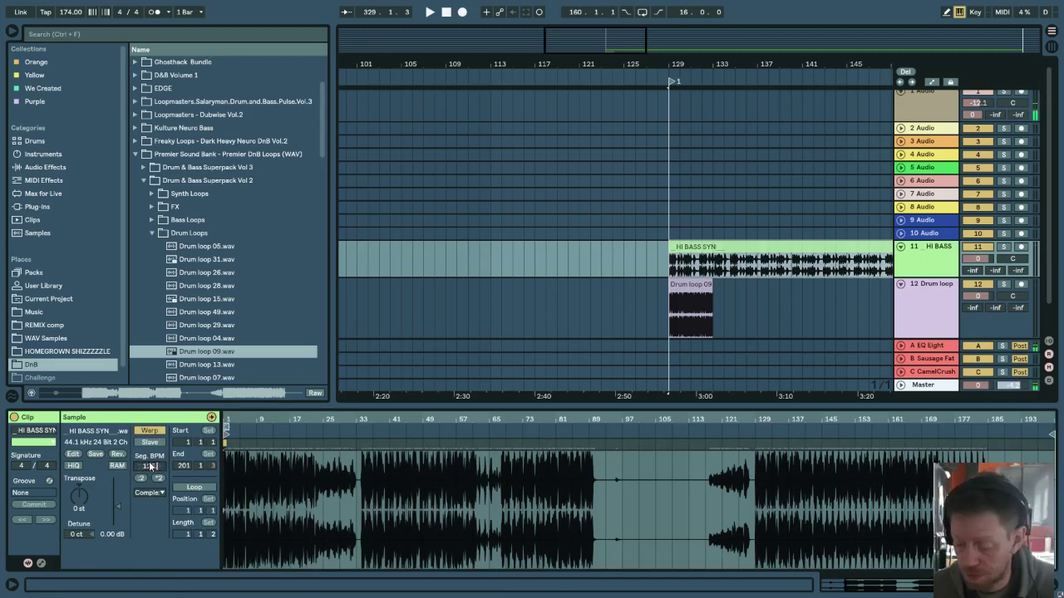
{"action": "type", "text": "5.02"}
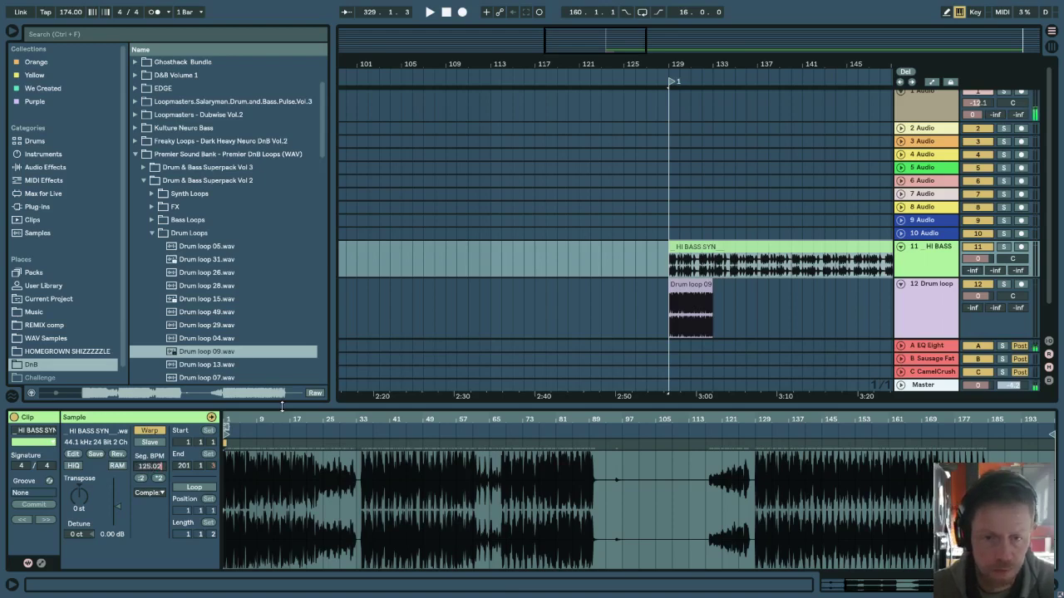
{"action": "key", "text": "Return"}
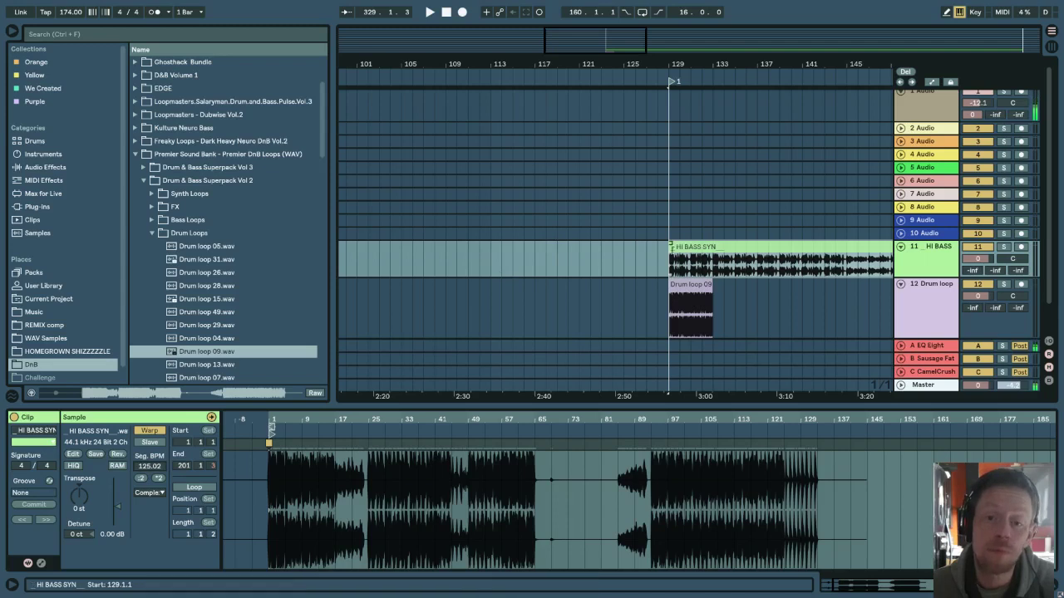
{"action": "left_click", "coordinate": [670, 246]}
{"action": "key", "text": "space"}
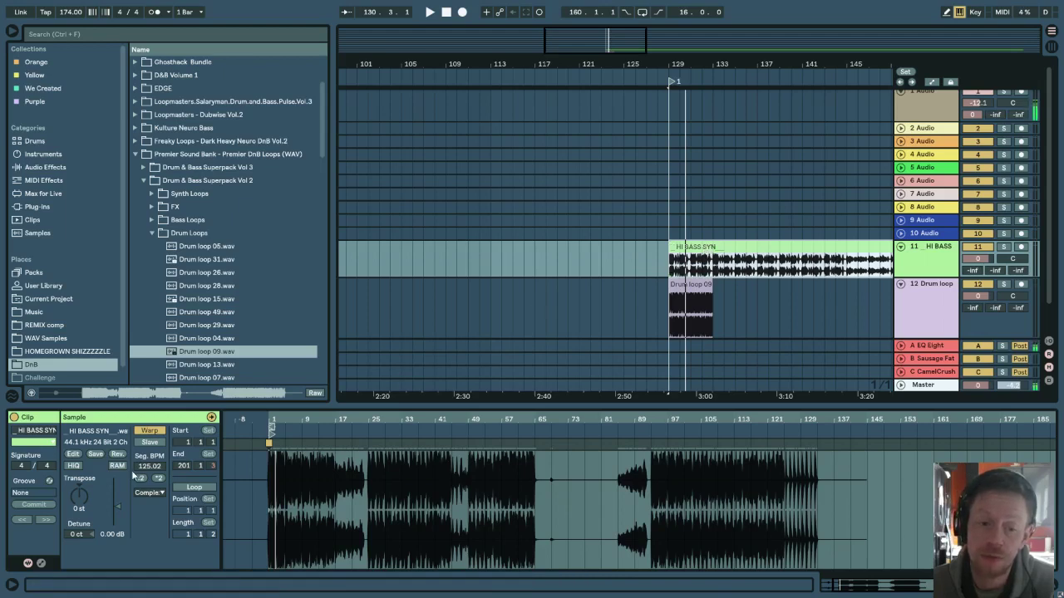
Turn warping off and on again for the HI BASS SYN clip, choosing to keep the clip's current timing
{"action": "left_click", "coordinate": [150, 431]}
{"action": "left_click", "coordinate": [151, 431]}
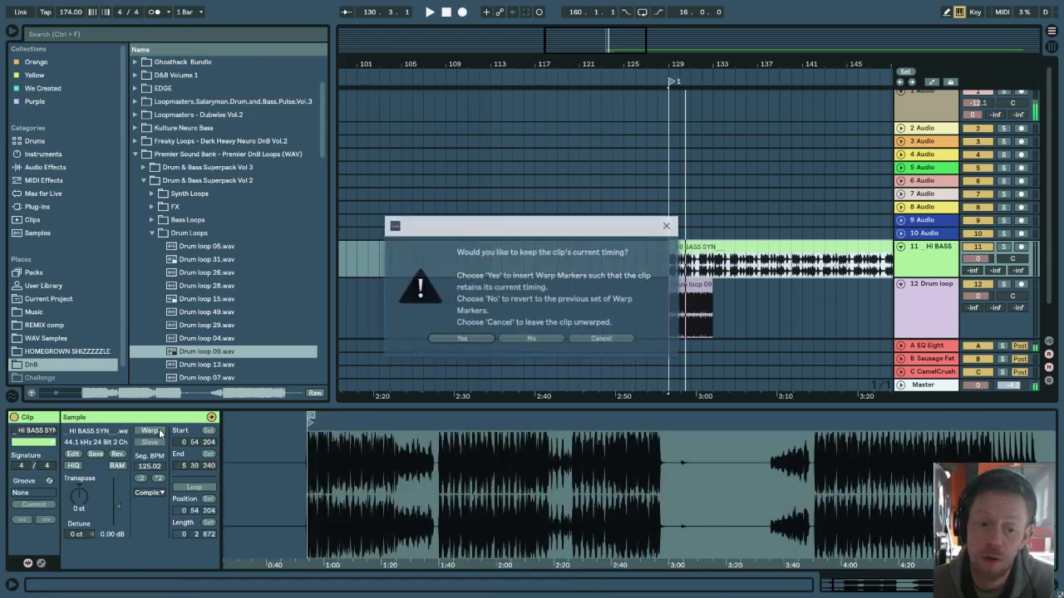
{"action": "left_click", "coordinate": [460, 338]}
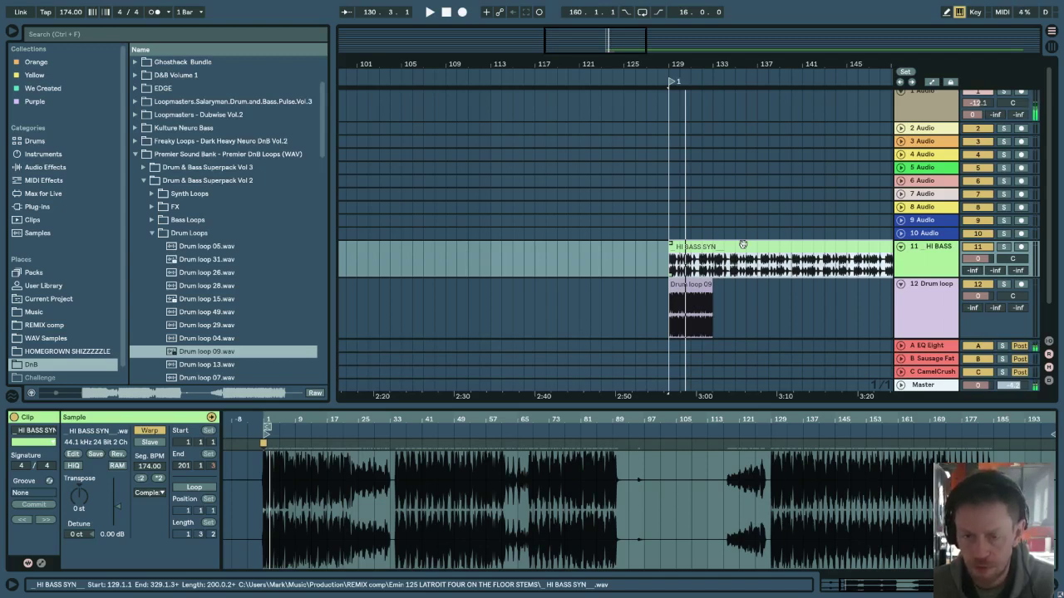
Examine how the HI BASS SYN stem lines up with Drum loop 09 at bar 129 and place the insert marker at 128.4.1
{"action": "left_click", "coordinate": [668, 251]}
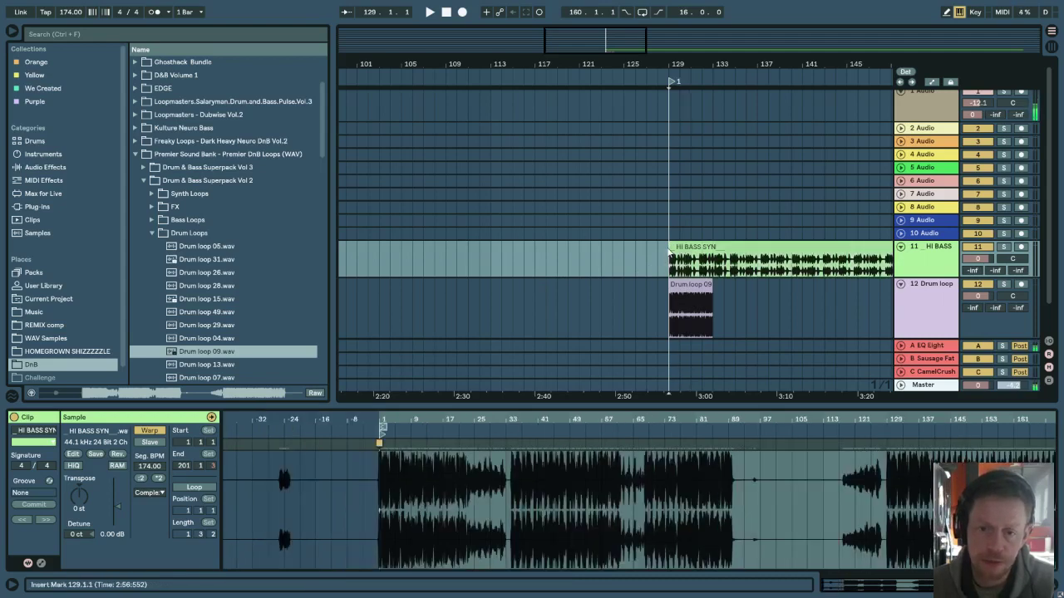
{"action": "scroll", "coordinate": [669, 251], "scroll_direction": "down", "scroll_amount": 2}
{"action": "scroll", "coordinate": [667, 252], "scroll_direction": "down", "scroll_amount": 1}
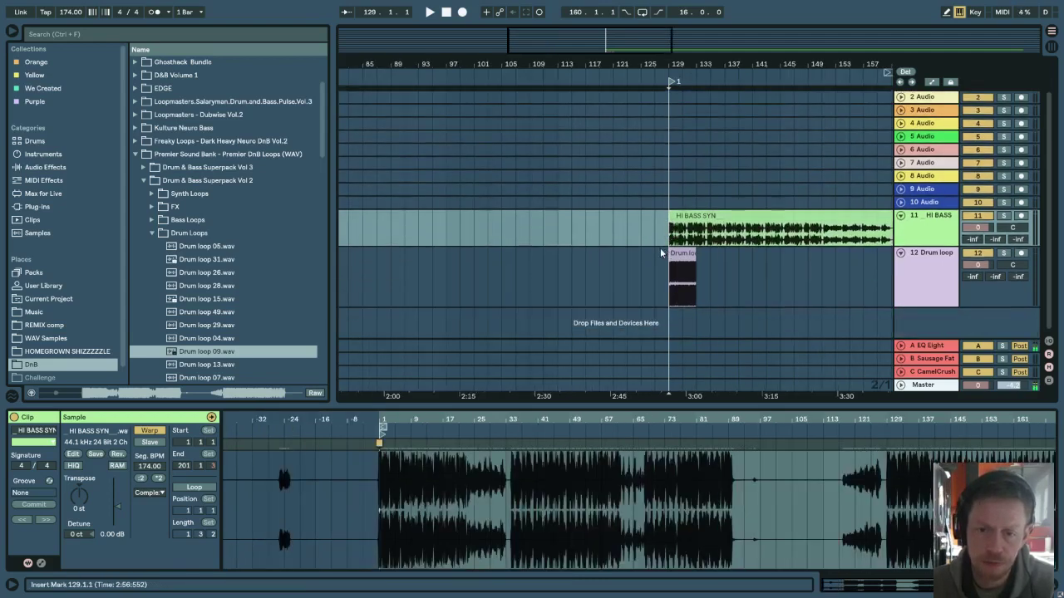
{"action": "scroll", "coordinate": [687, 256], "scroll_direction": "up", "scroll_amount": 4}
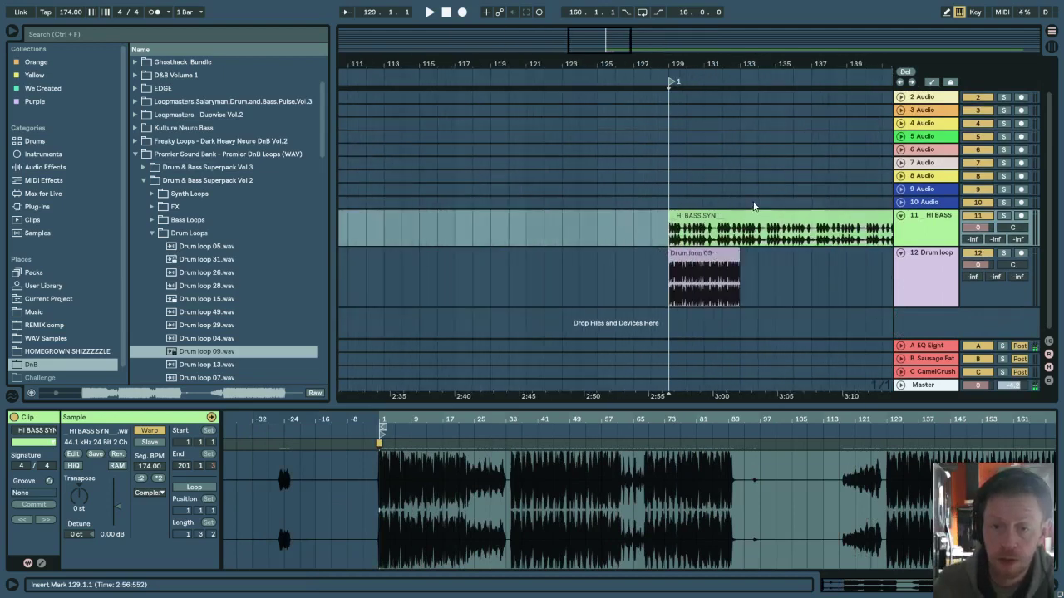
{"action": "scroll", "coordinate": [754, 206], "scroll_direction": "up", "scroll_amount": 3}
{"action": "left_click", "coordinate": [591, 243]}
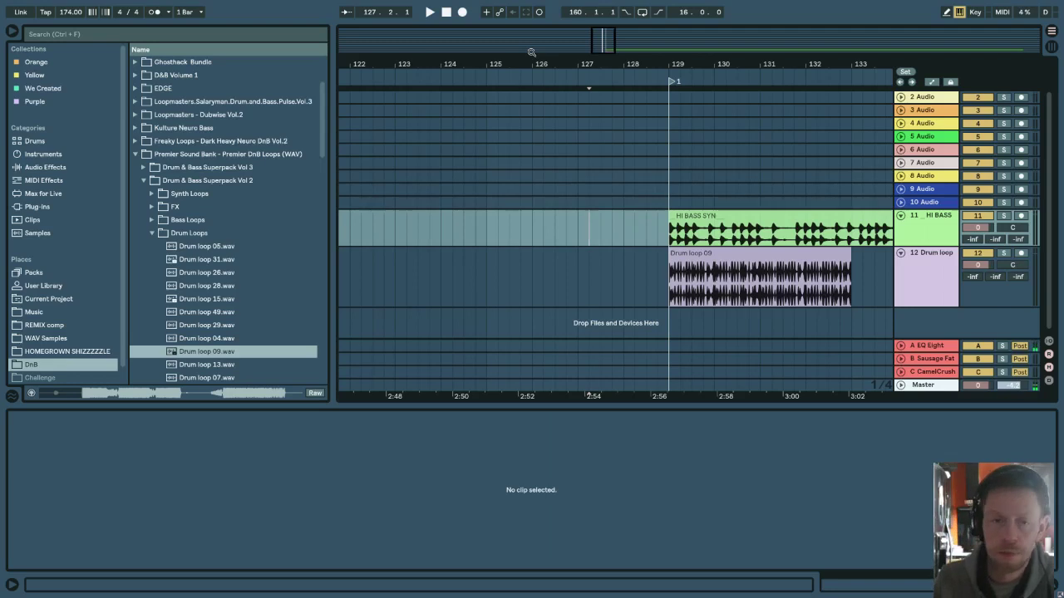
{"action": "left_click", "coordinate": [674, 236]}
{"action": "left_click", "coordinate": [662, 239]}
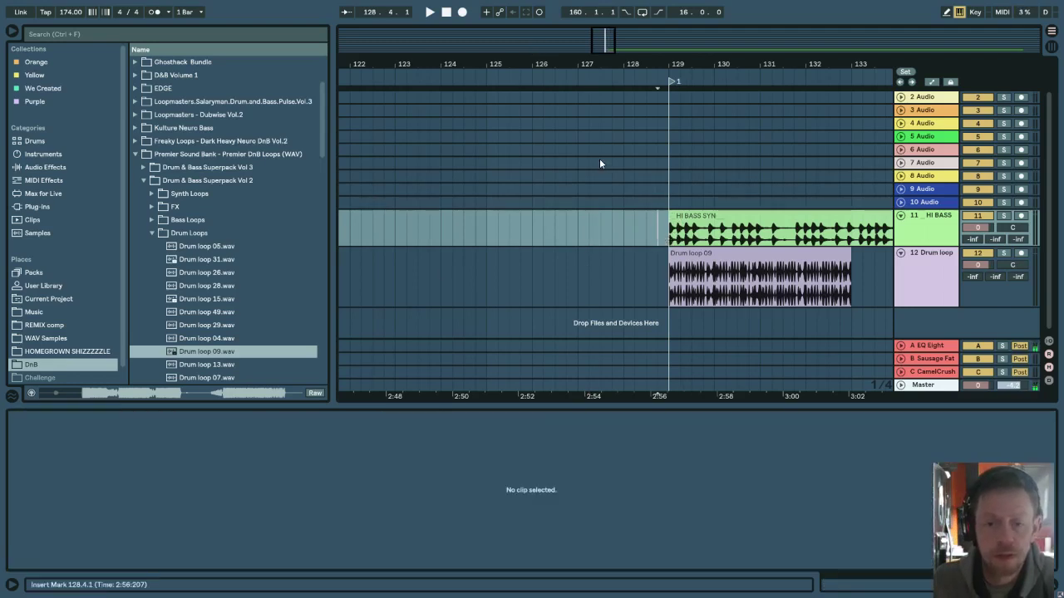